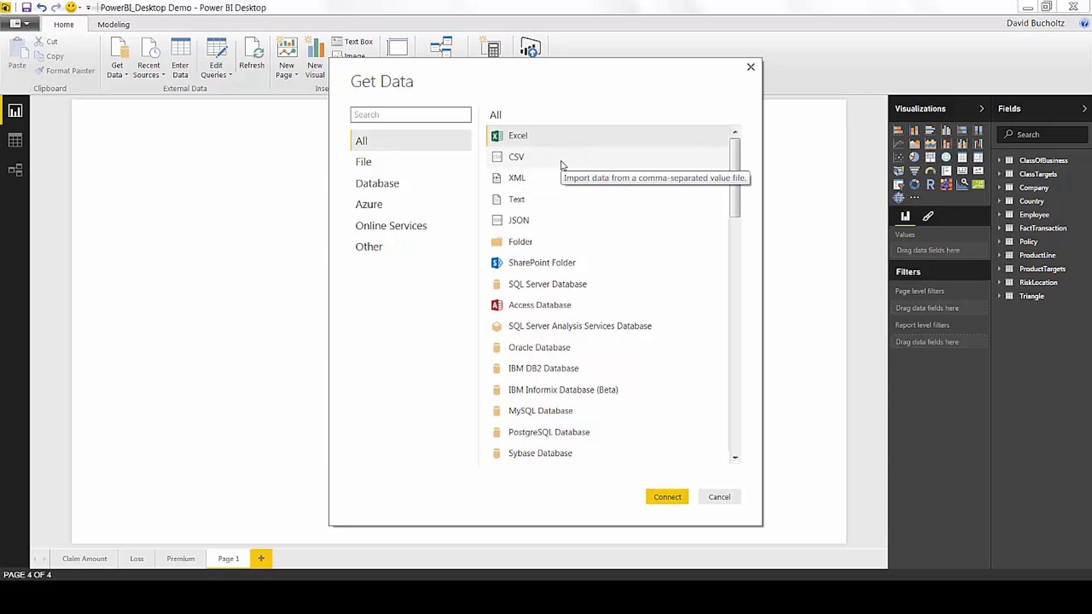
- Review the available data connectors in the File, Database, Azure, Online Services and Other categories, without connecting to any
left_click(412, 167)
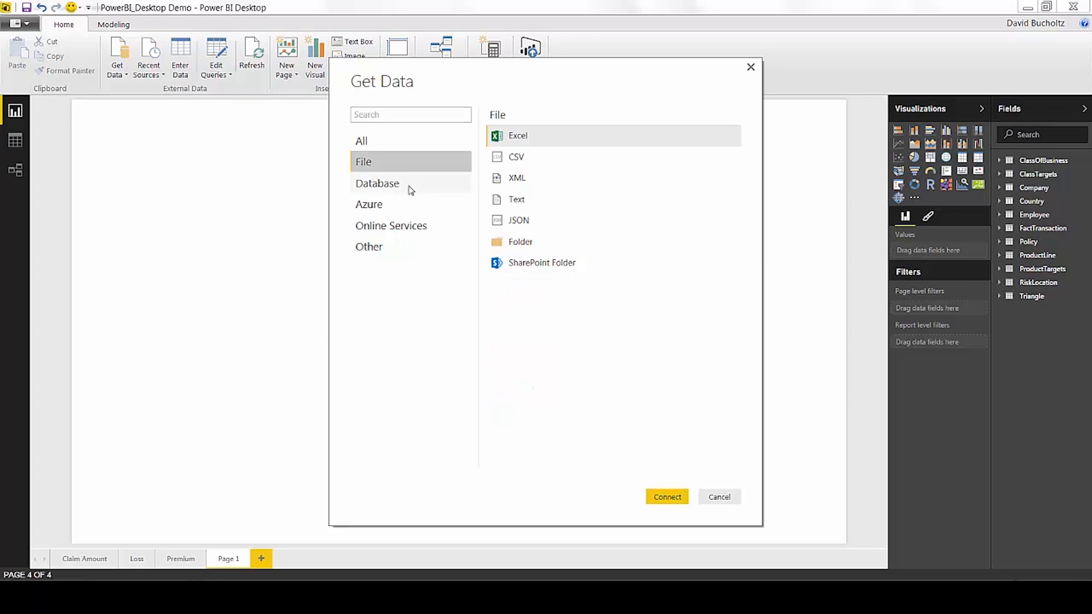
left_click(411, 190)
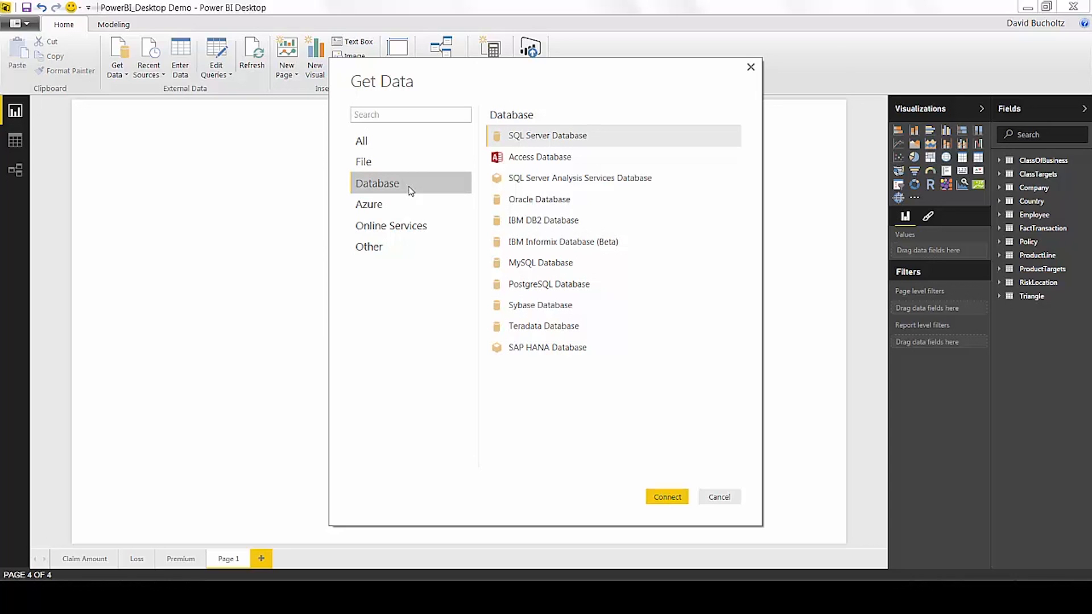
left_click(405, 211)
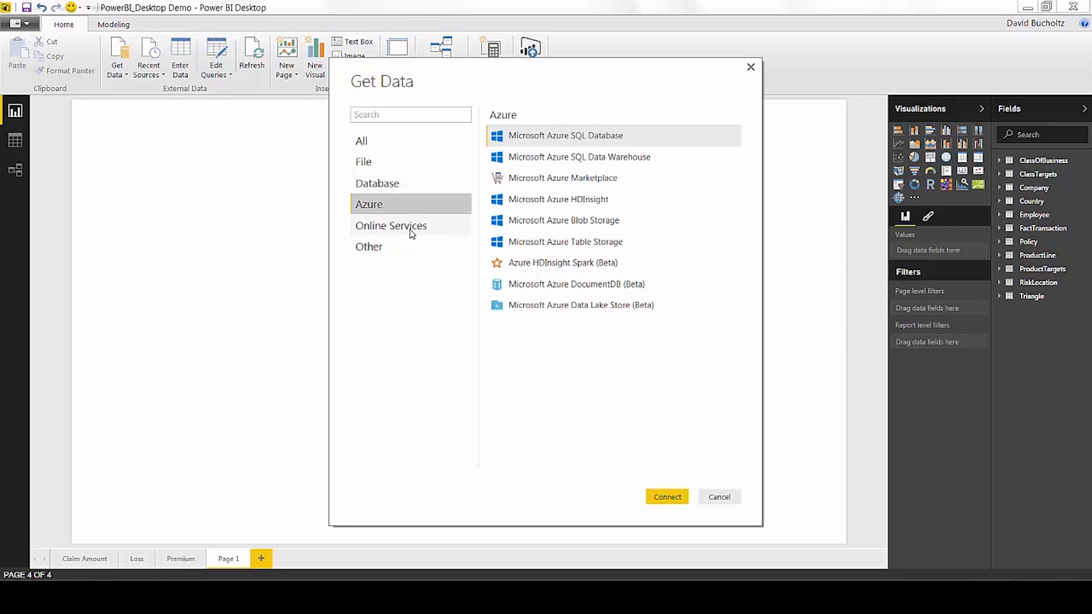
left_click(410, 231)
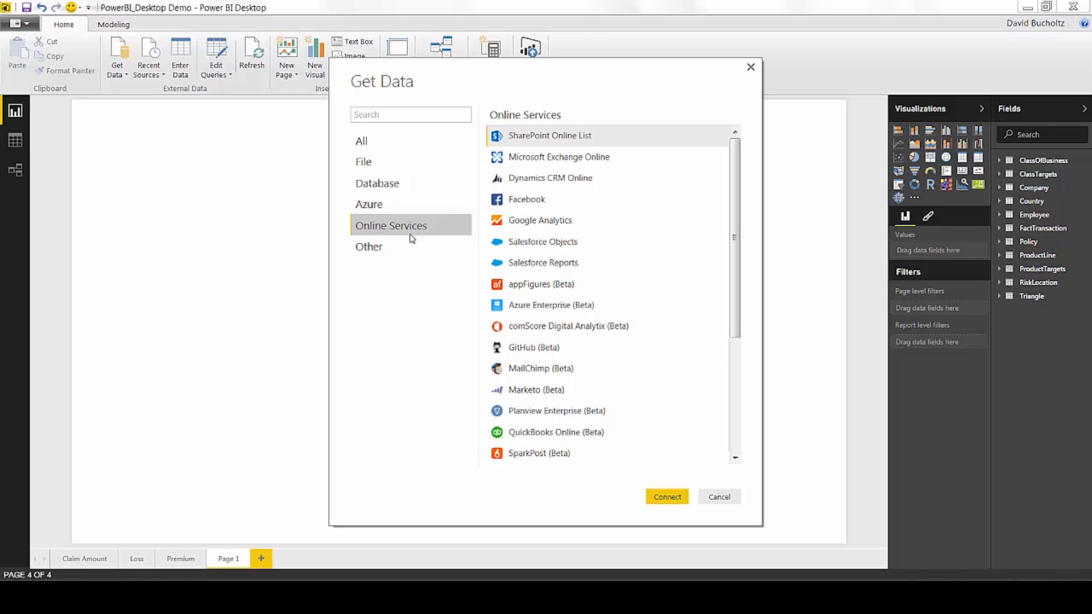
left_click(411, 252)
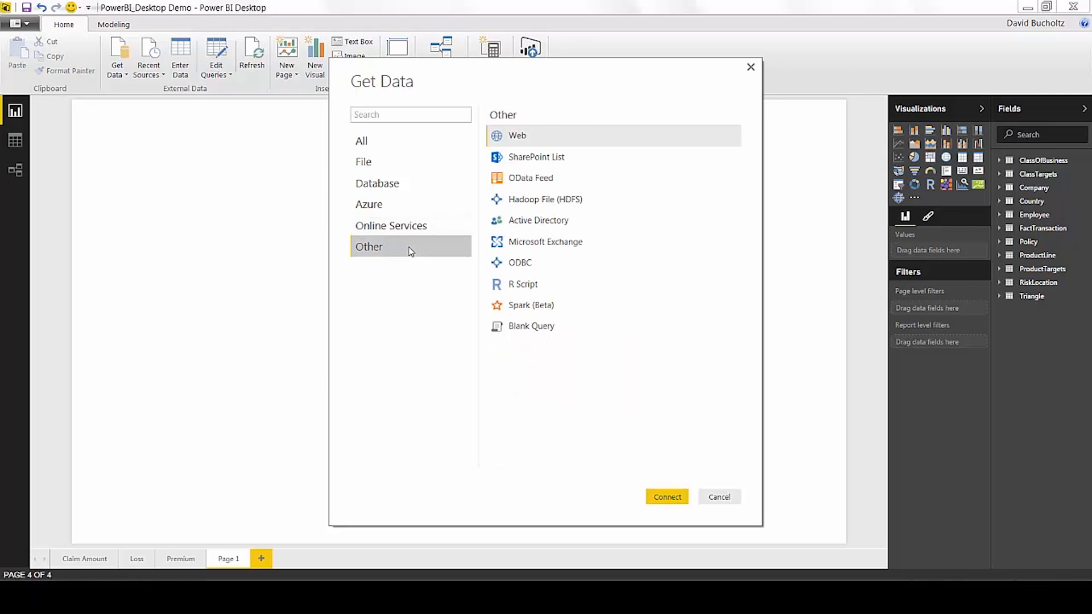
left_click(719, 498)
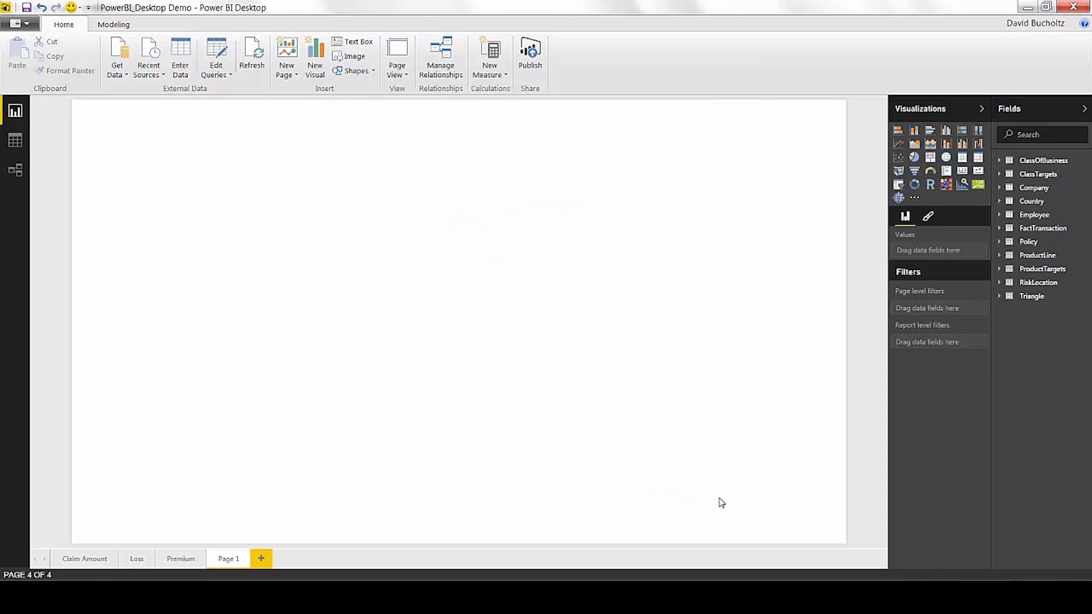
- Examine the ProductTargets table's data and review the queries with their applied steps in the Query Editor
left_click(14, 143)
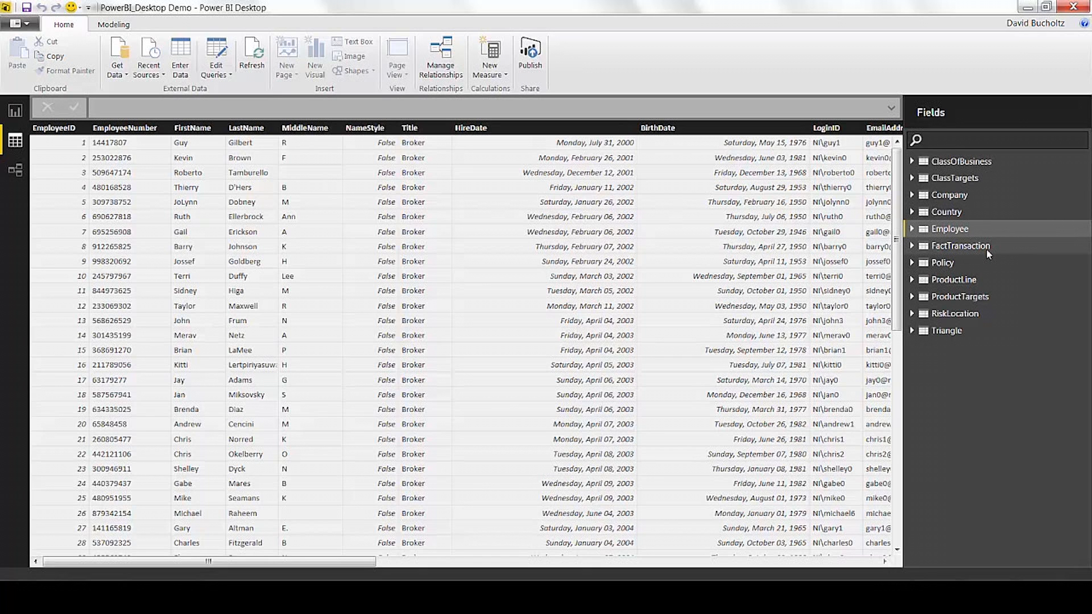
left_click(978, 298)
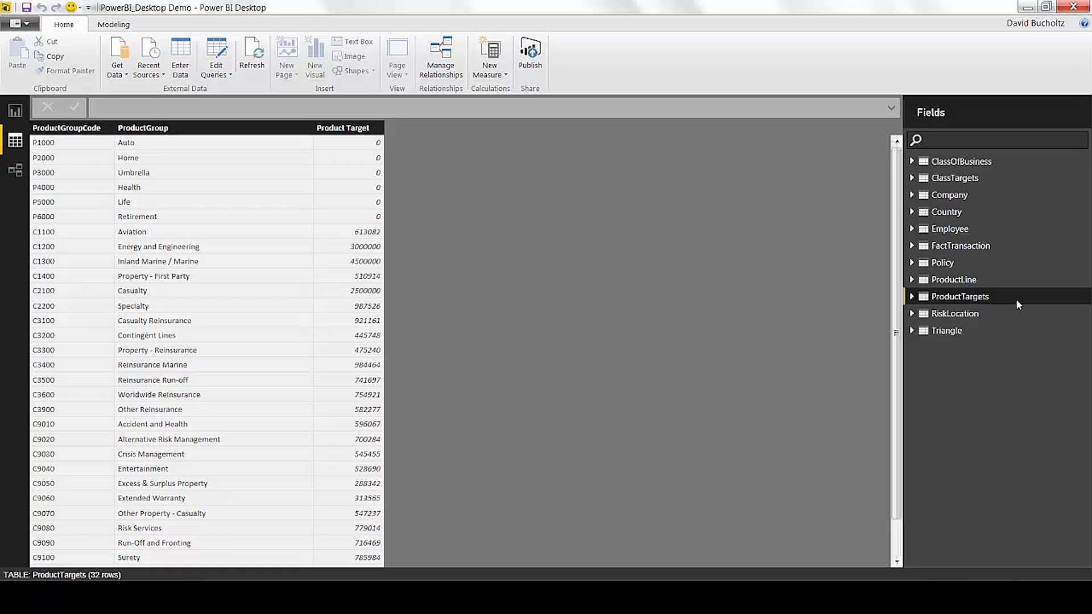
left_click(218, 49)
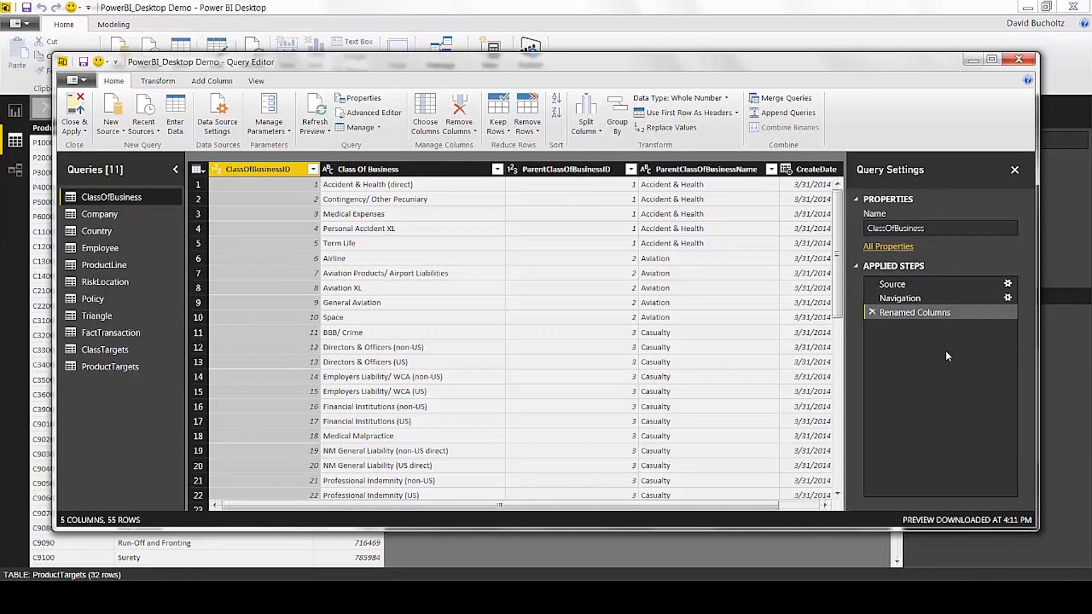
left_click(1016, 59)
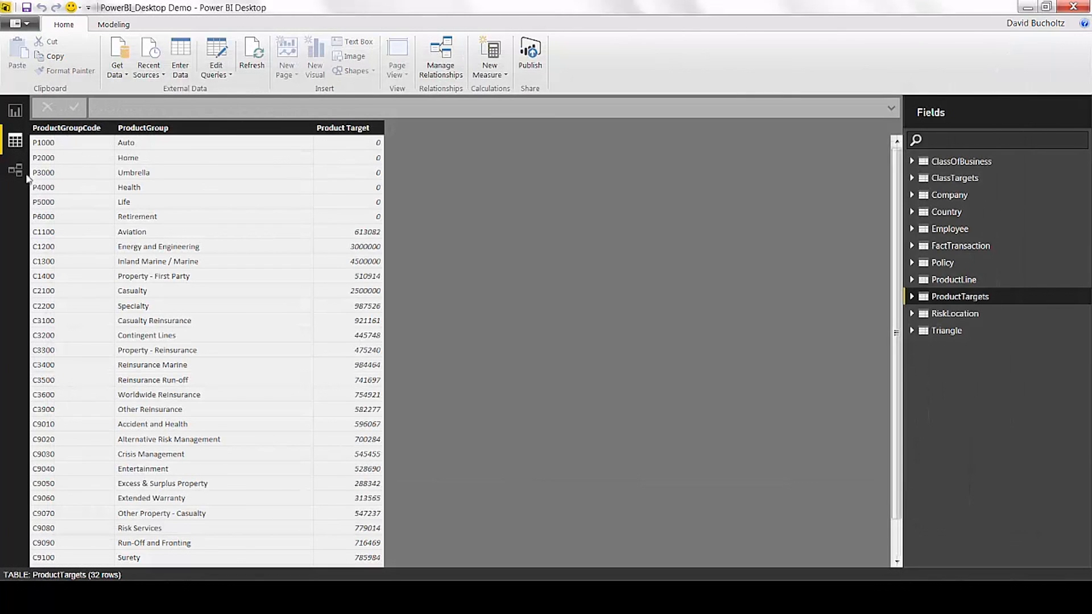
- Create a relationship from ProductGroupCode in the ProductTargets table to the ProductLine table in the model diagram
left_click(16, 170)
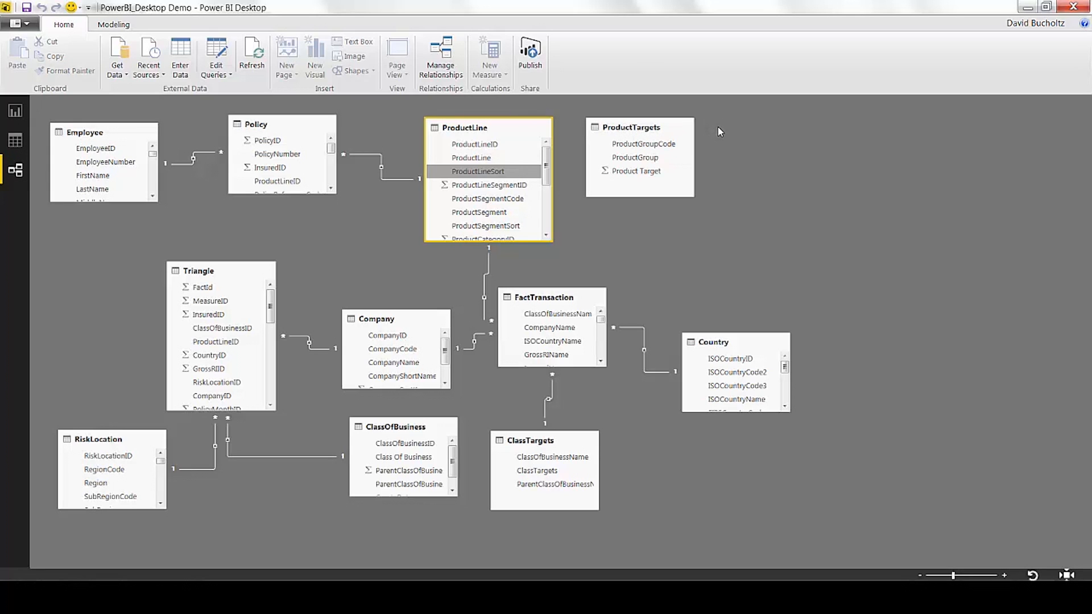
left_click(631, 134)
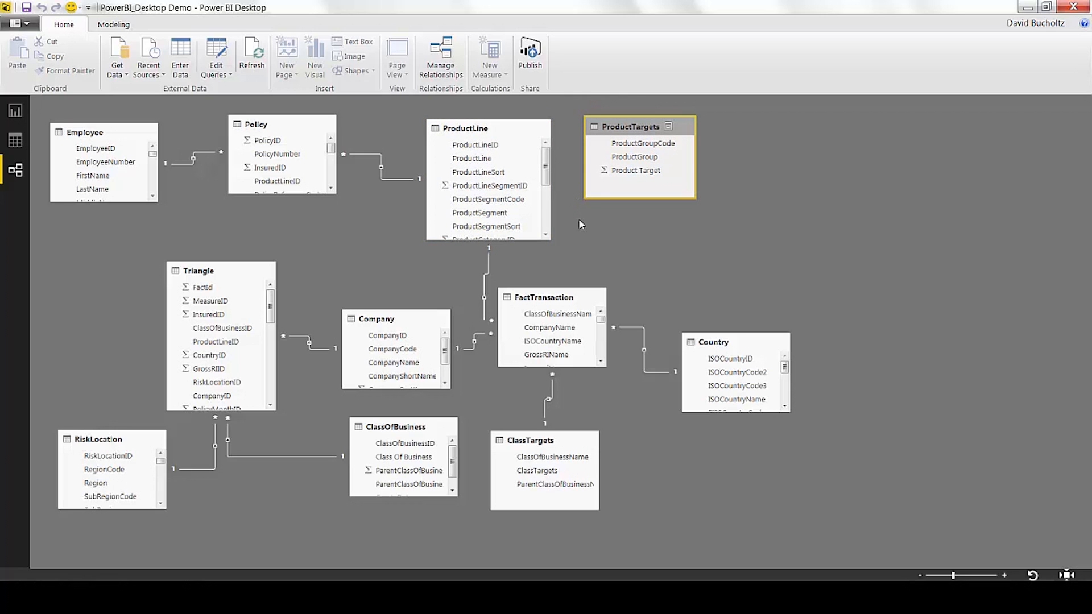
left_click_drag(627, 149, 493, 200)
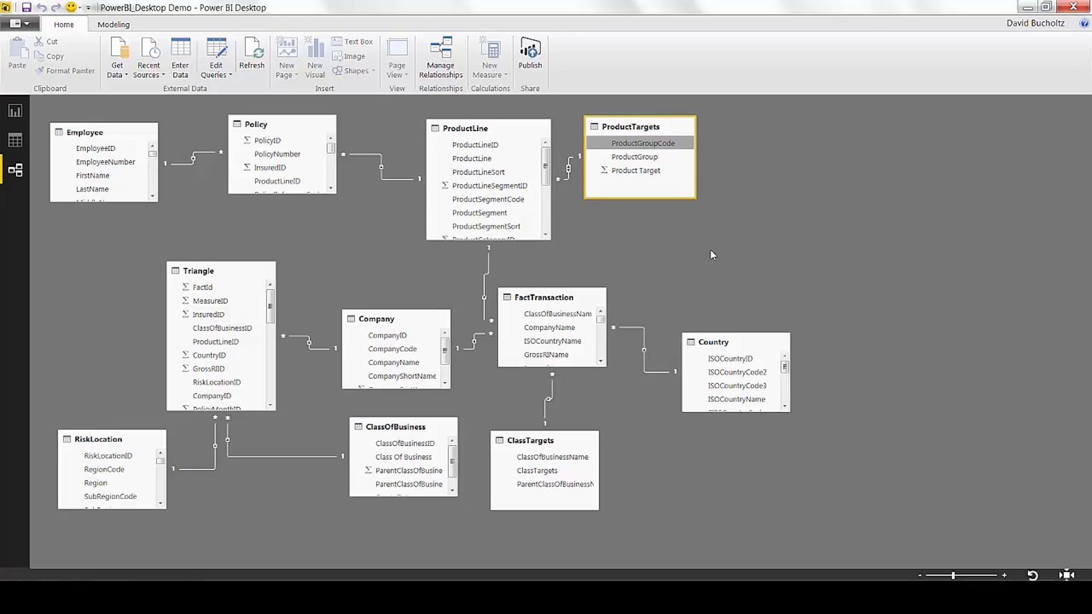
- Add a stacked column chart of Premium by the ProductCategory hierarchy to the blank report page and show it at ProductGroup level
left_click(15, 112)
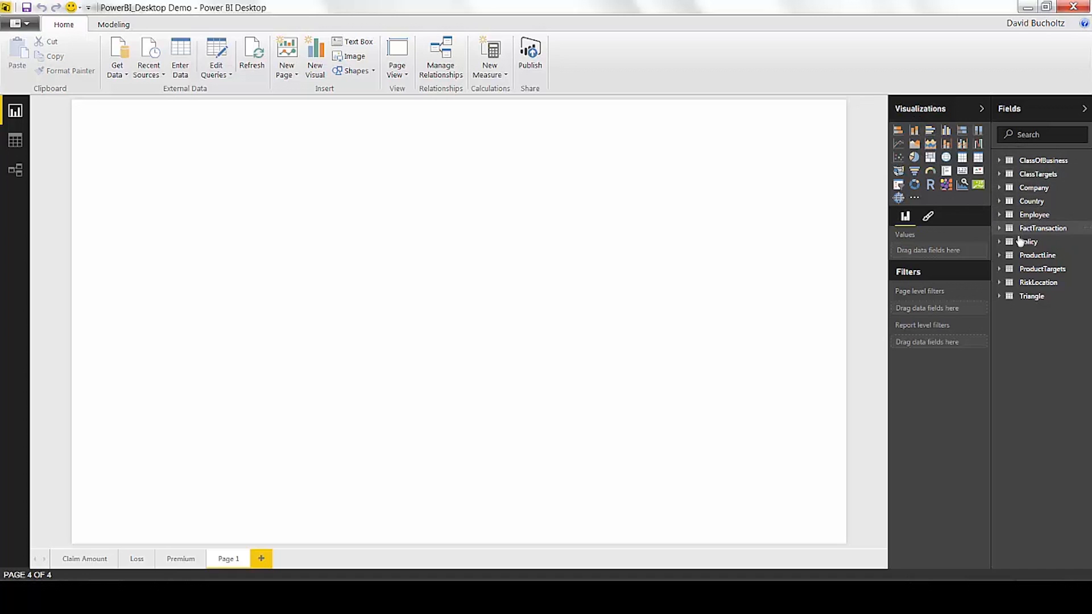
left_click(1000, 243)
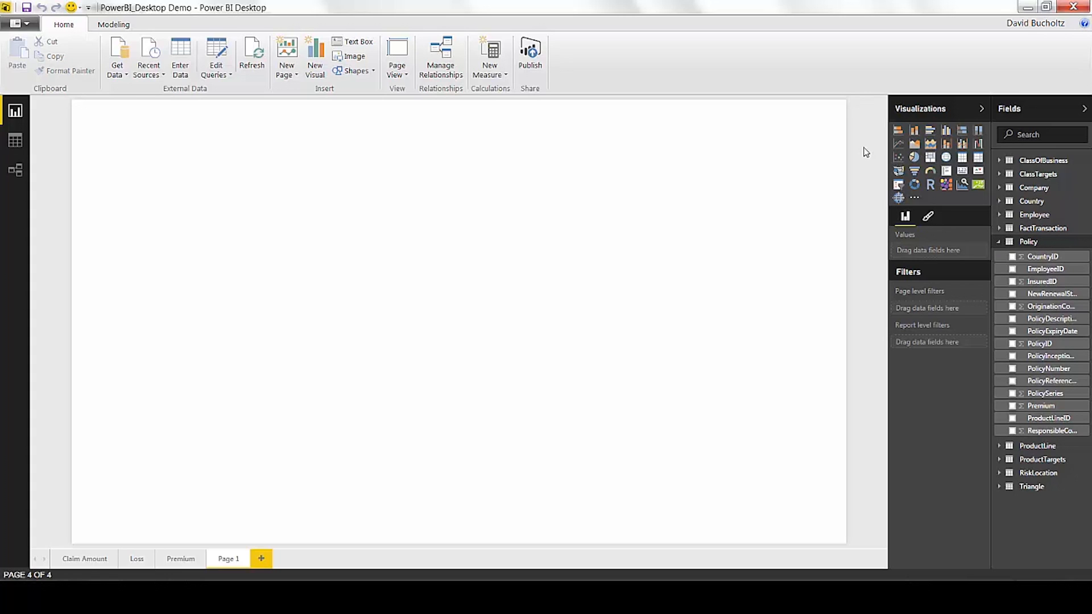
left_click(913, 134)
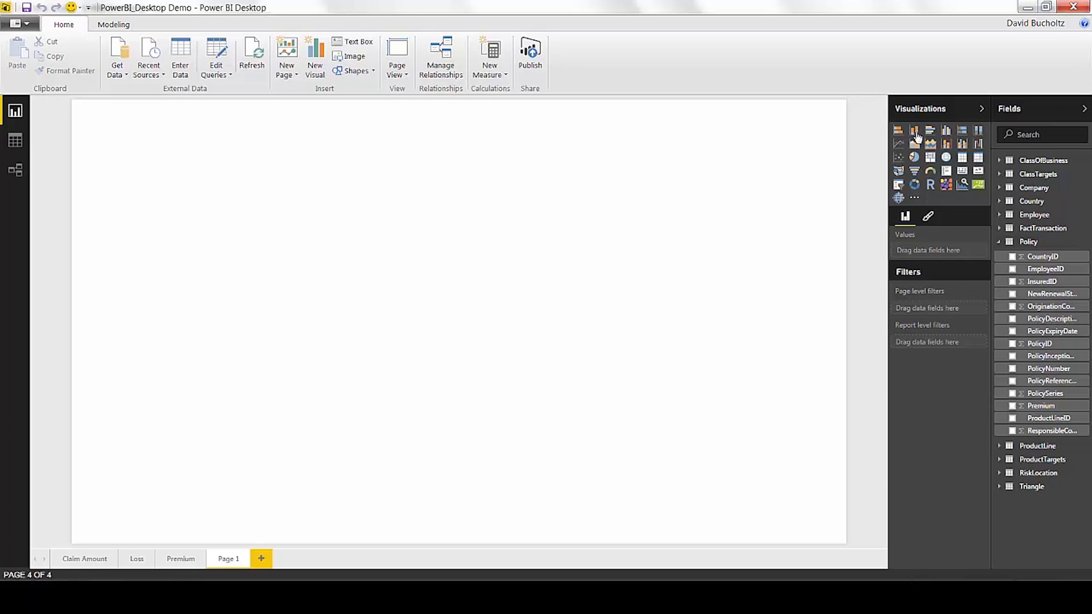
left_click(1012, 406)
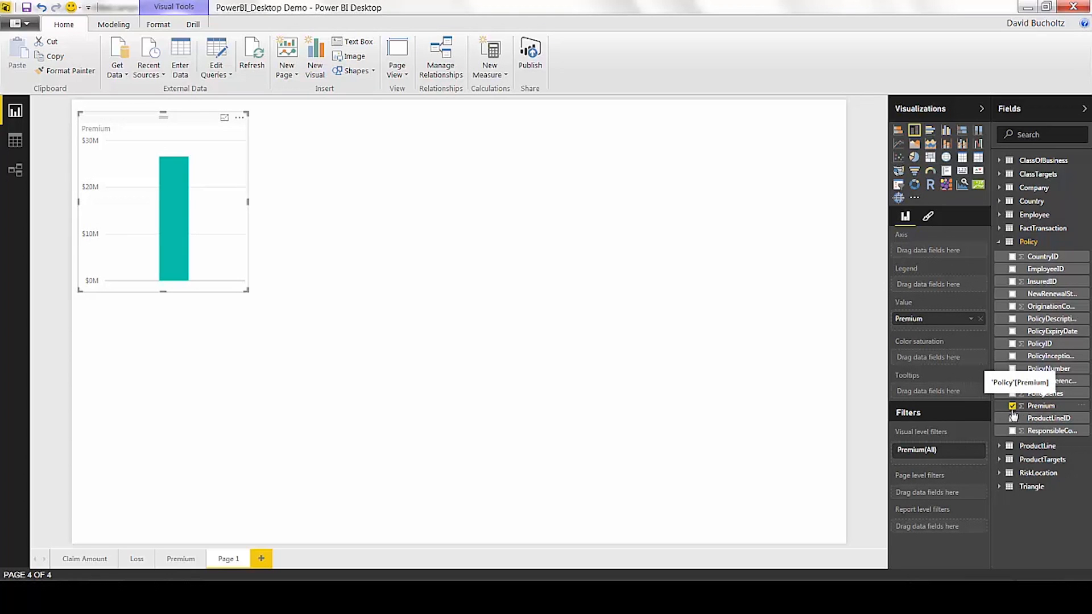
right_click(1001, 451)
left_click(1001, 451)
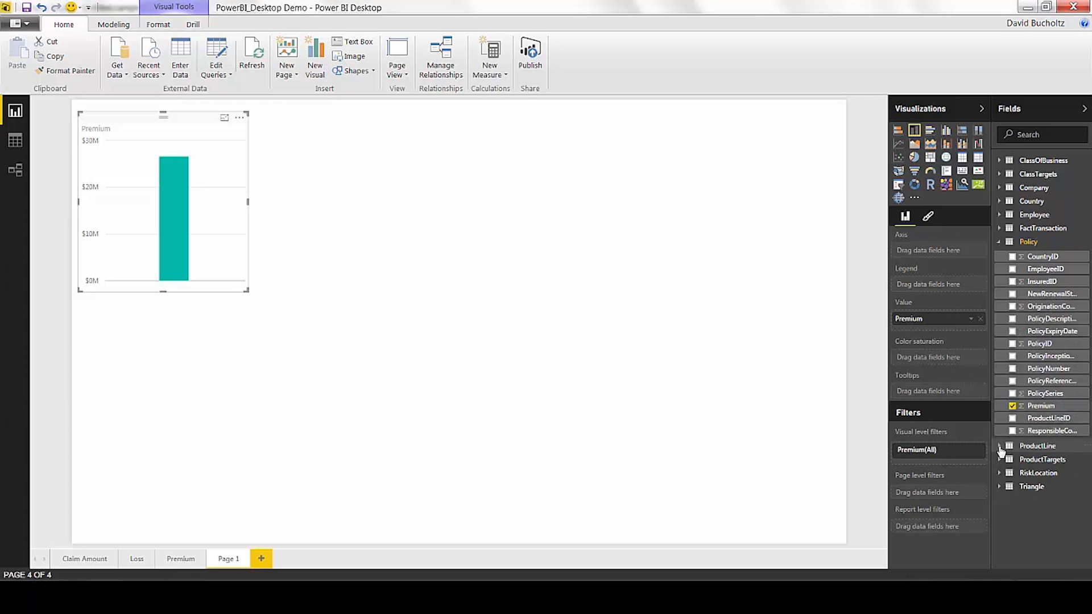
left_click(1000, 449)
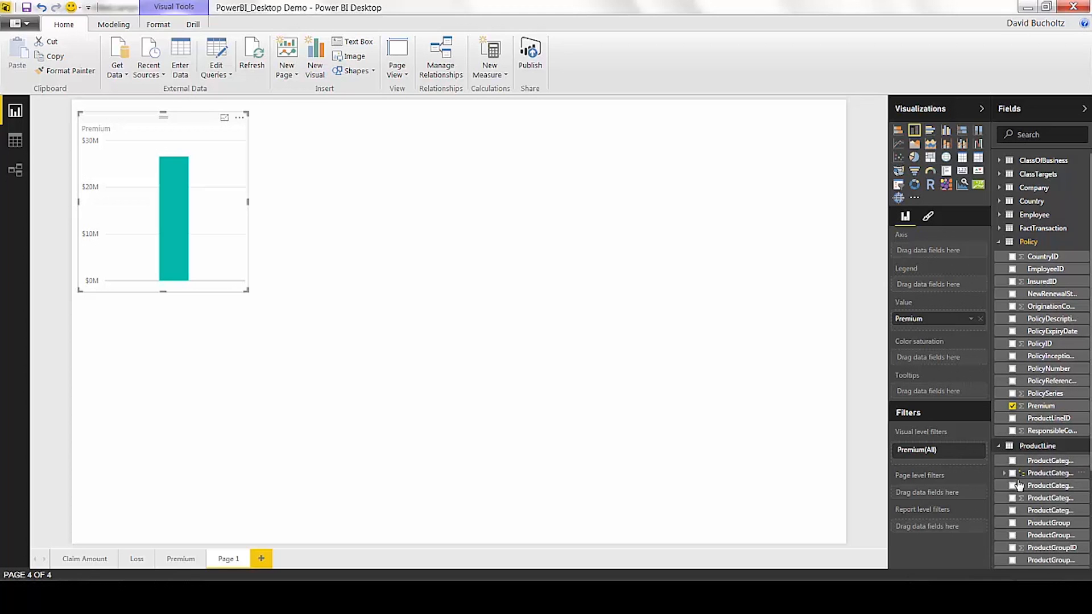
left_click(1013, 473)
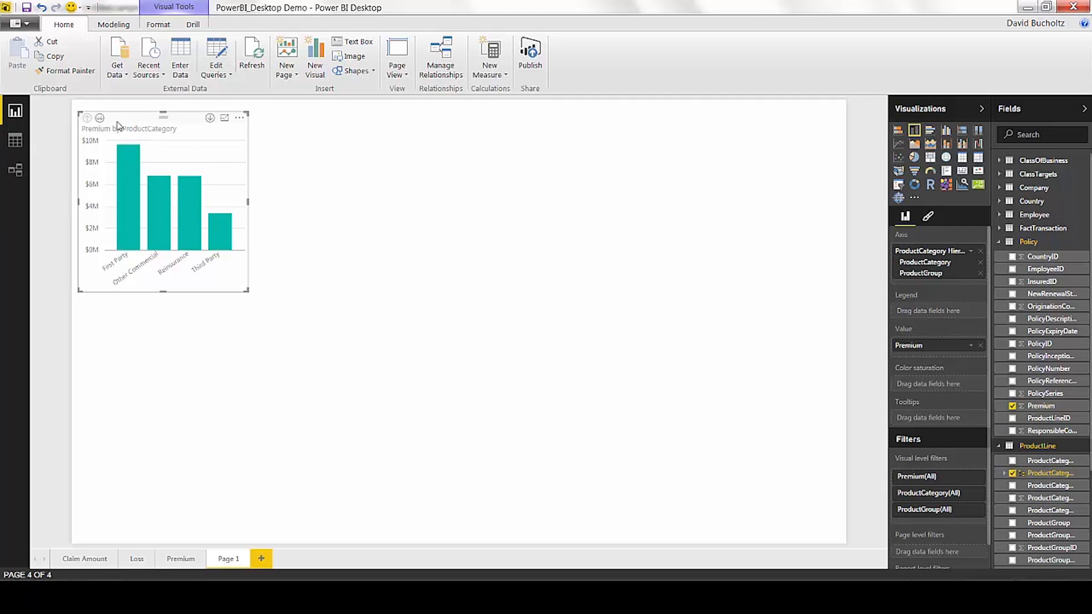
left_click(99, 120)
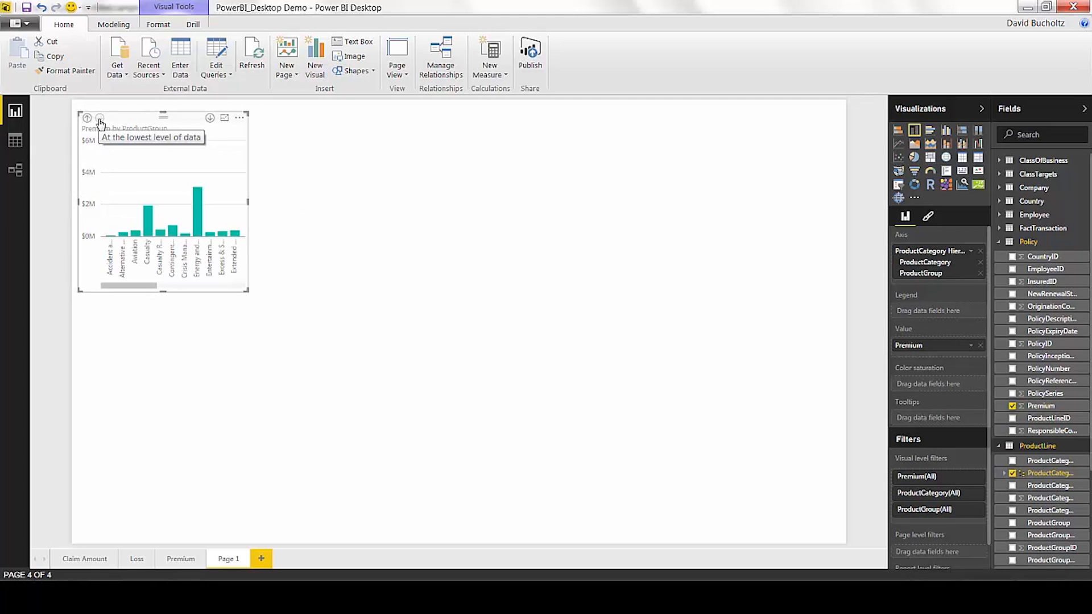
- Widen the column chart to about three quarters of the page width and sort it by Premium
left_click_drag(249, 201, 677, 251)
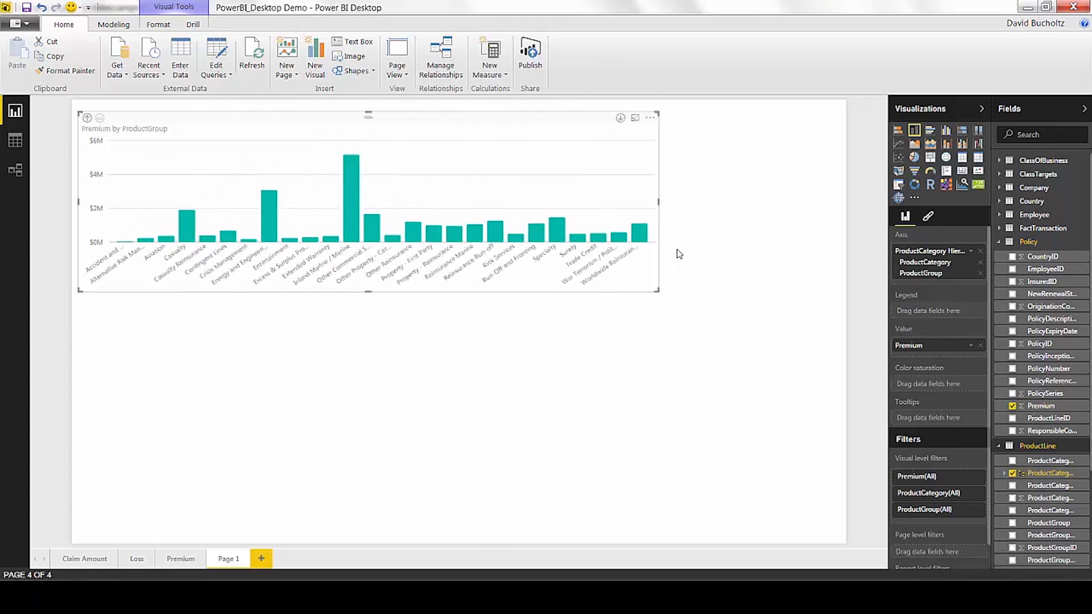
left_click(669, 118)
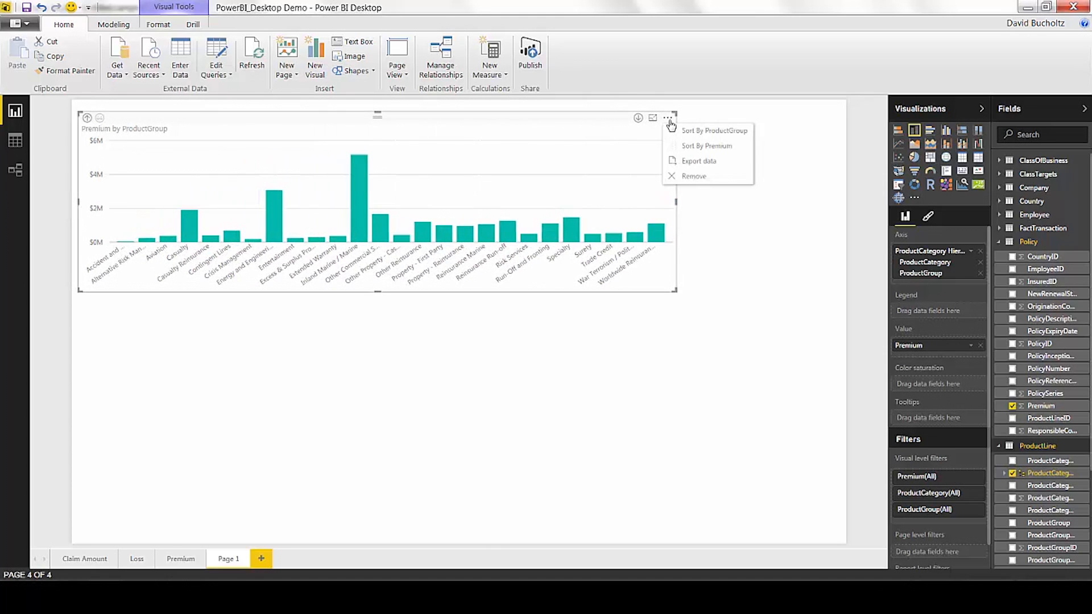
left_click(688, 149)
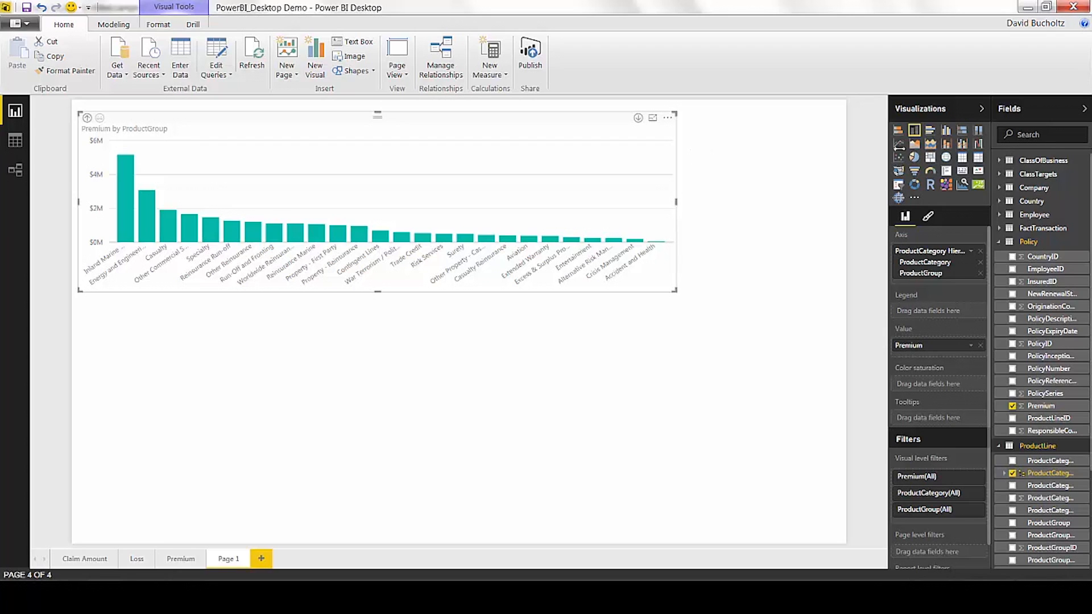
- Convert the chart to a line and stacked column chart with Product Target from ProductTargets as its line values
left_click(946, 147)
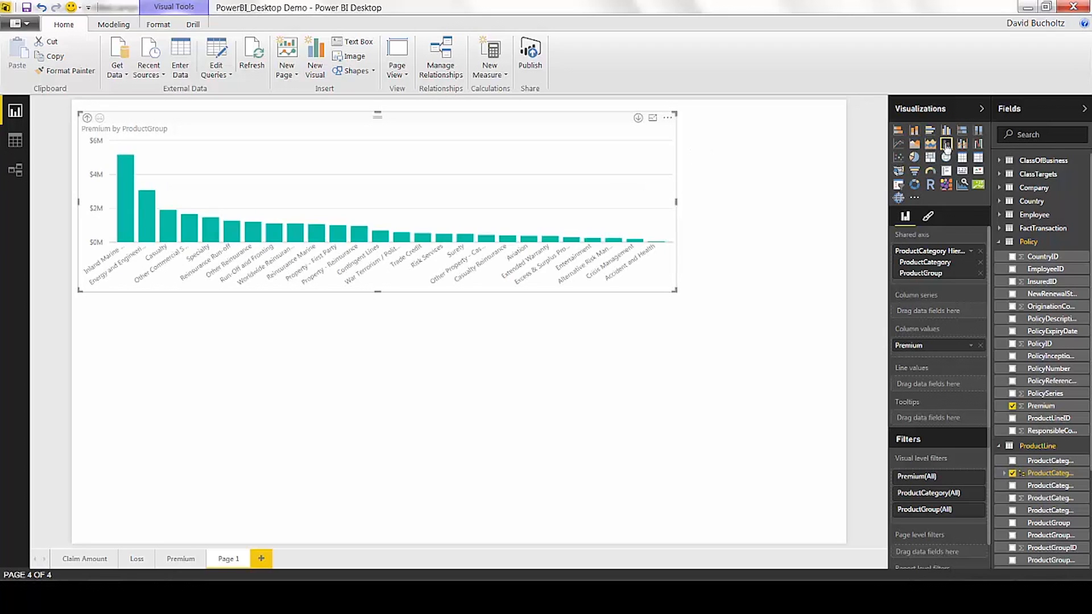
left_click(1000, 447)
left_click(999, 459)
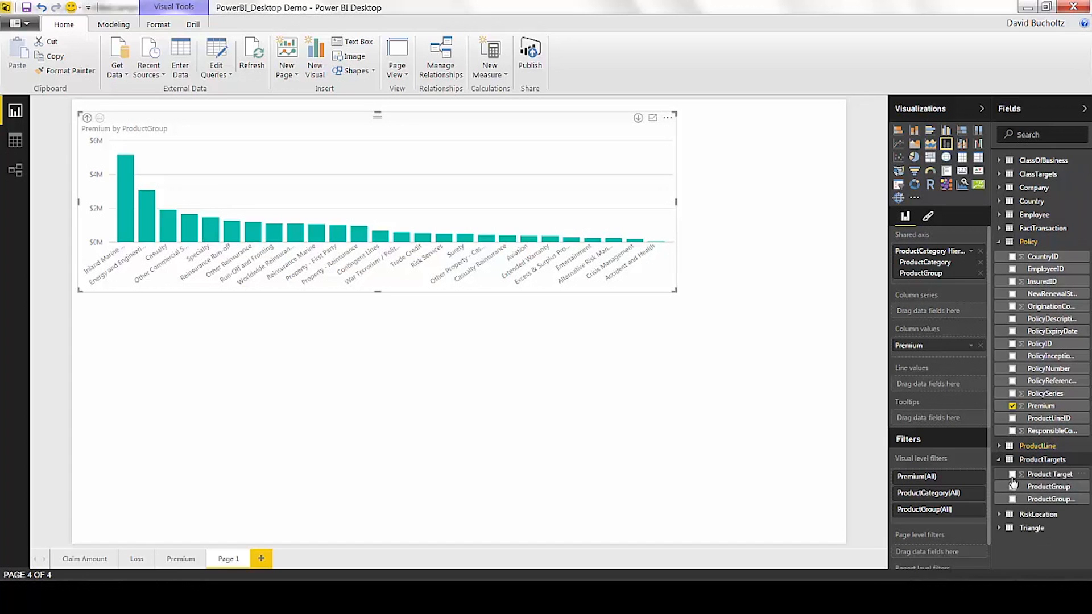
left_click(1012, 479)
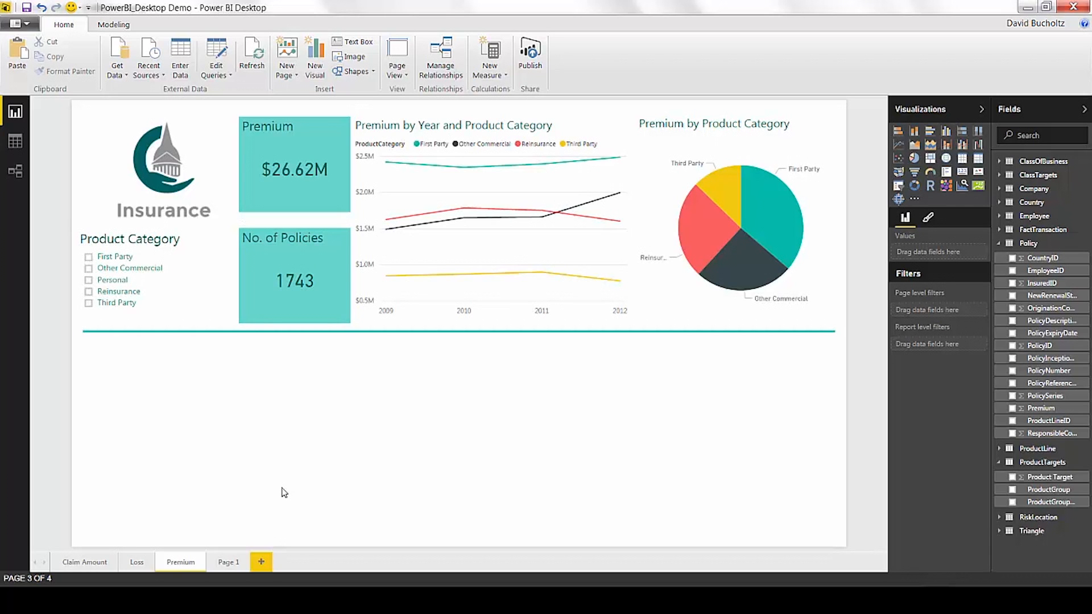
- Paste the combo chart onto the Premium page, place it below the teal divider line and enlarge it to fill the remaining space
key("ctrl+v")
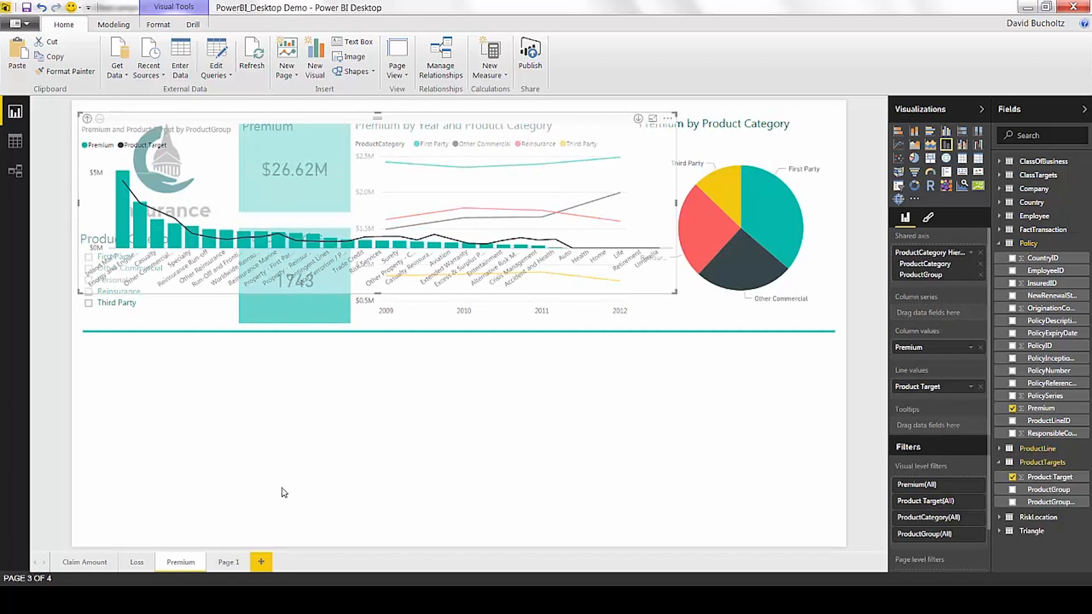
left_click_drag(398, 151, 407, 344)
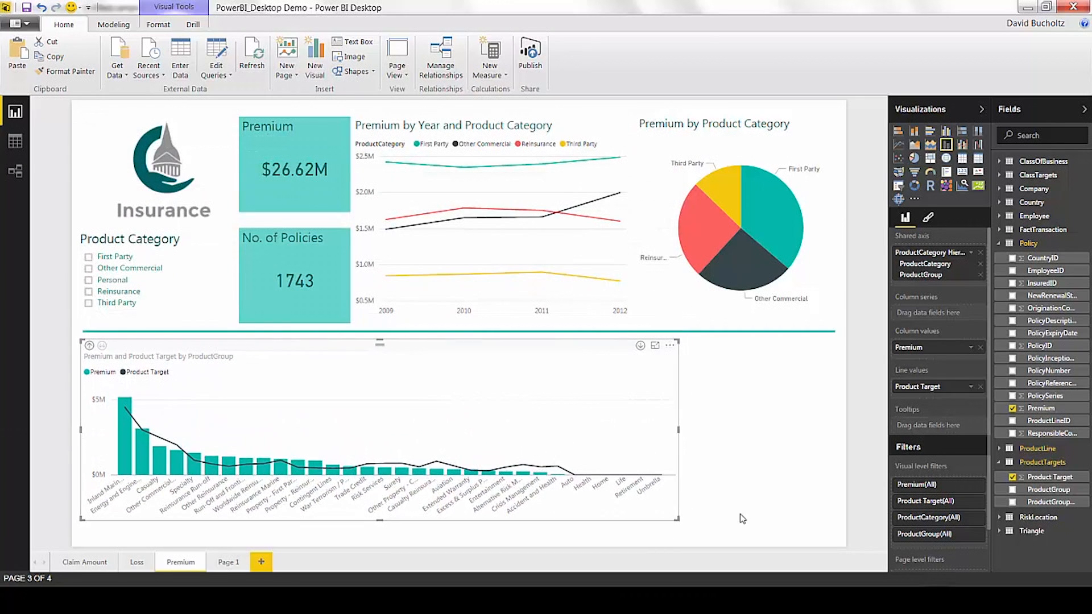
left_click_drag(678, 524, 845, 547)
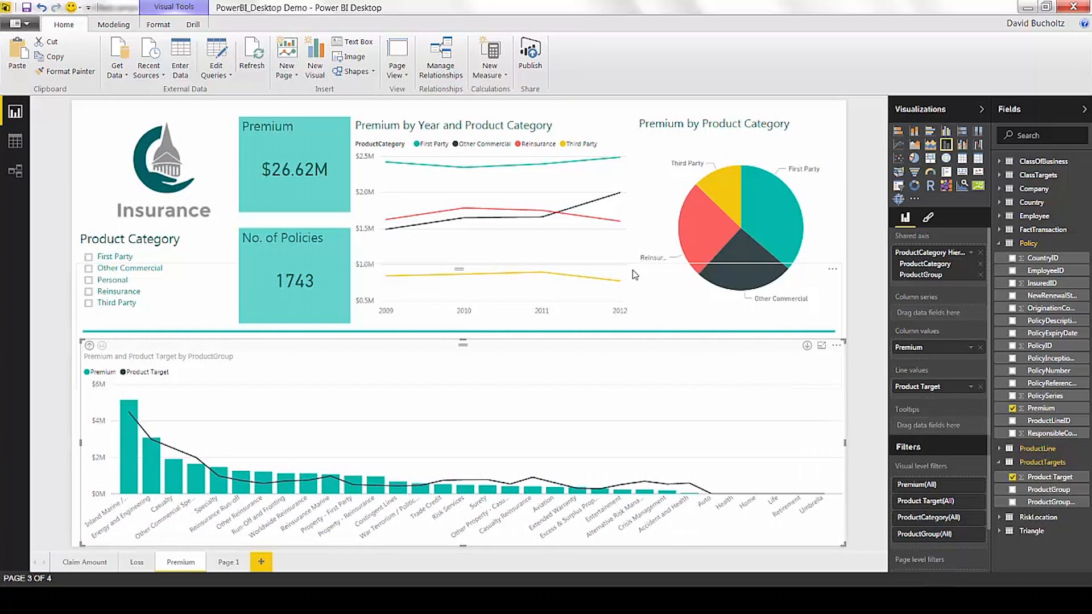